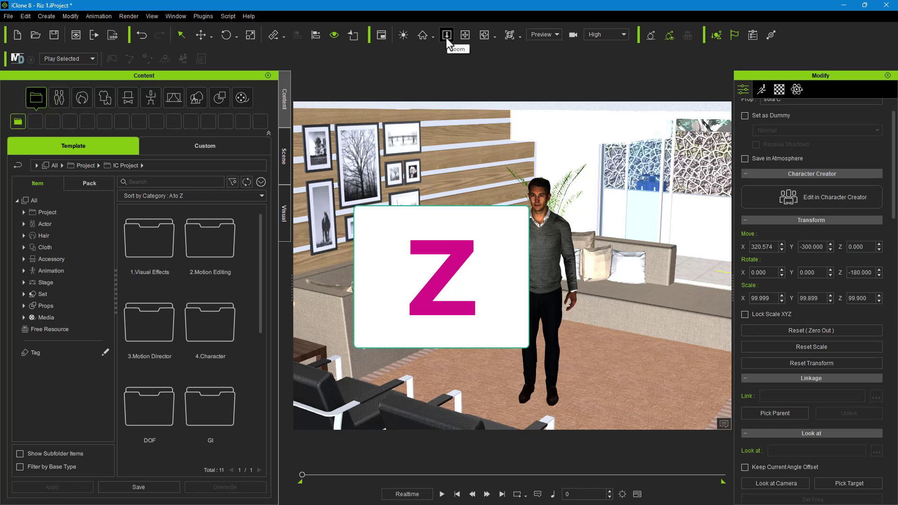
# Step: Zoom the camera in on the standing man with the Zoom tool and shift the framing with the Pan tool
pyautogui.click(446, 38)
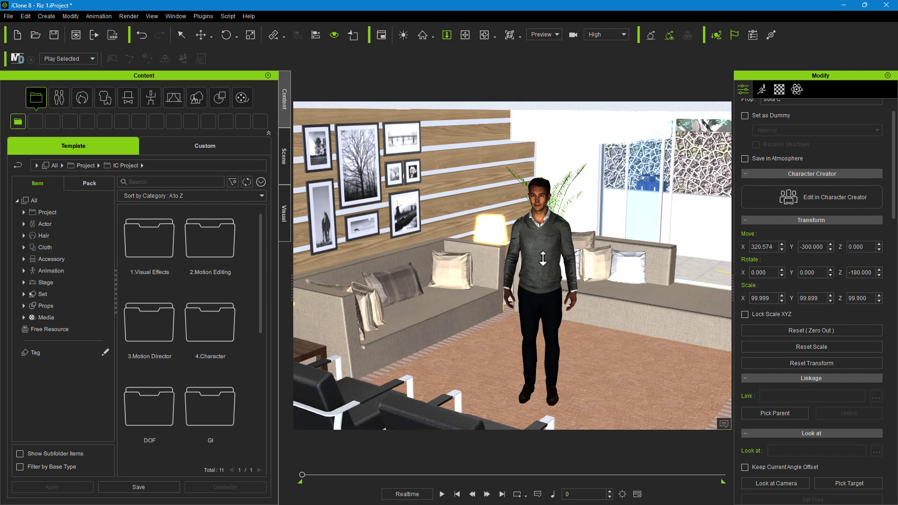
pyautogui.moveTo(543, 276); pyautogui.dragTo(551, 250)
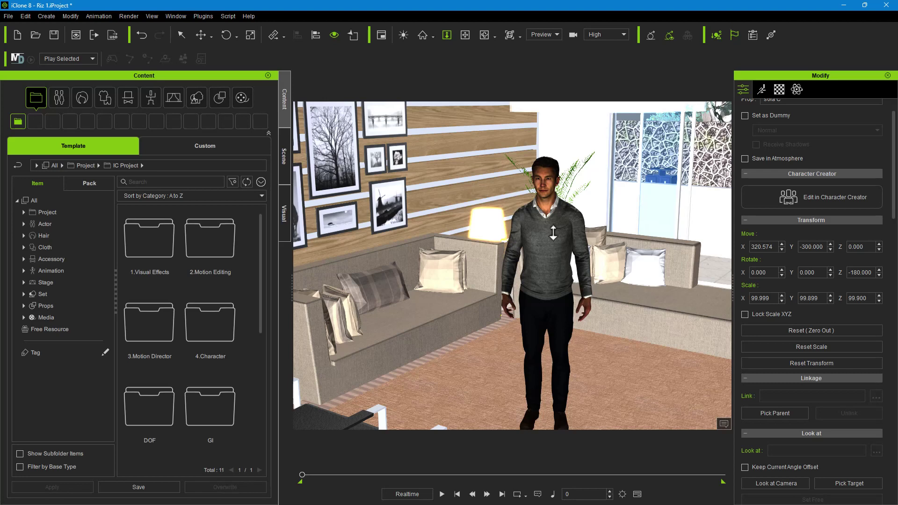
pyautogui.click(465, 35)
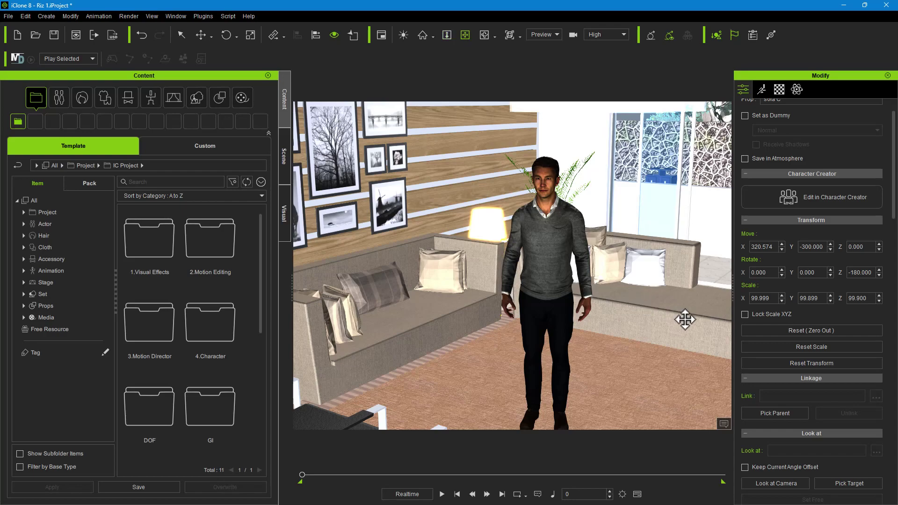
pyautogui.moveTo(684, 316); pyautogui.dragTo(664, 297)
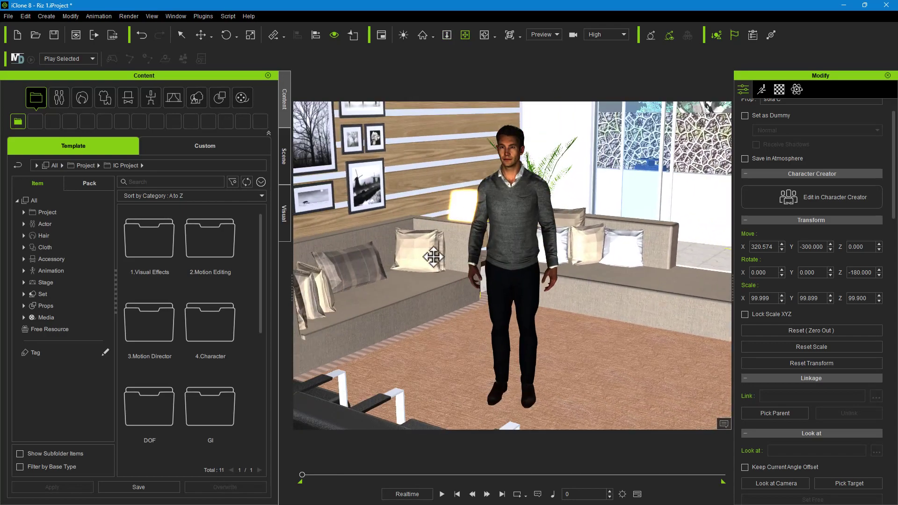
pyautogui.moveTo(433, 257); pyautogui.dragTo(506, 248)
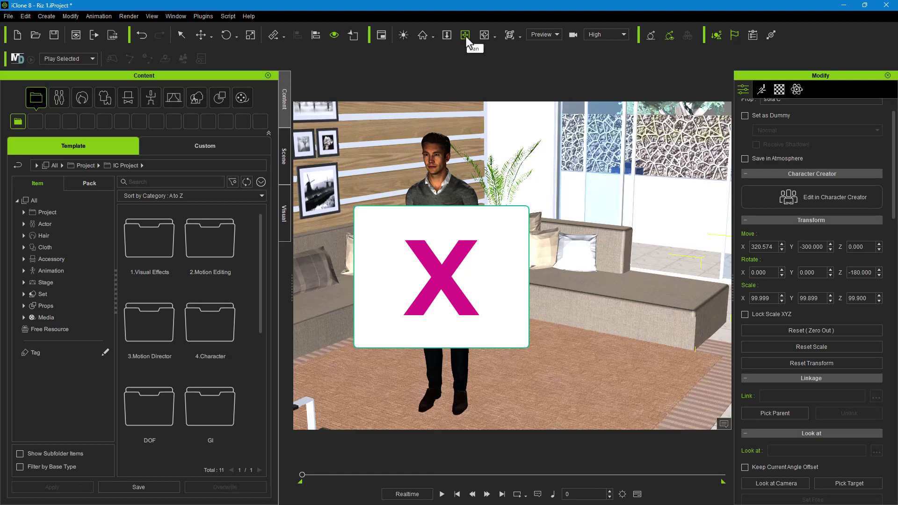
pyautogui.moveTo(439, 291); pyautogui.dragTo(483, 281)
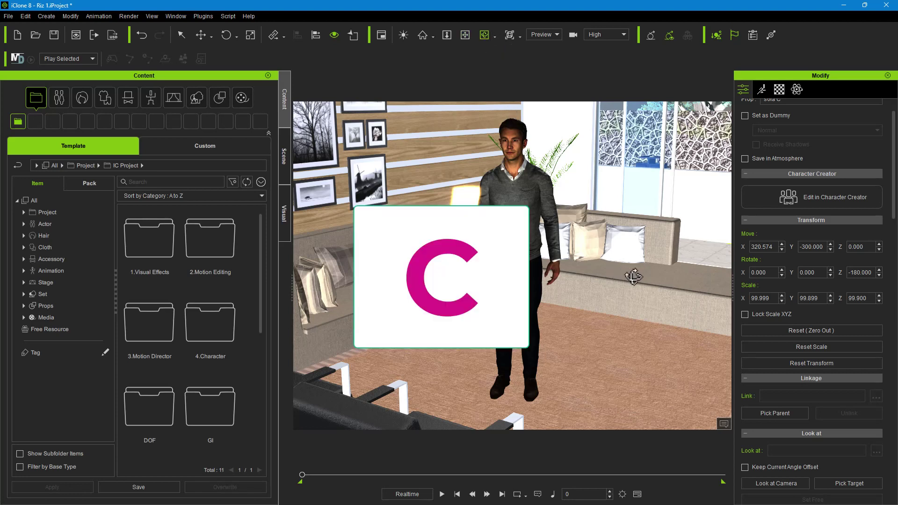
# Step: Orbit the camera around the room, and with the standing man selected, orbit around him using the Rotate Camera tool
pyautogui.moveTo(631, 277); pyautogui.dragTo(491, 276)
pyautogui.moveTo(361, 239); pyautogui.dragTo(636, 266)
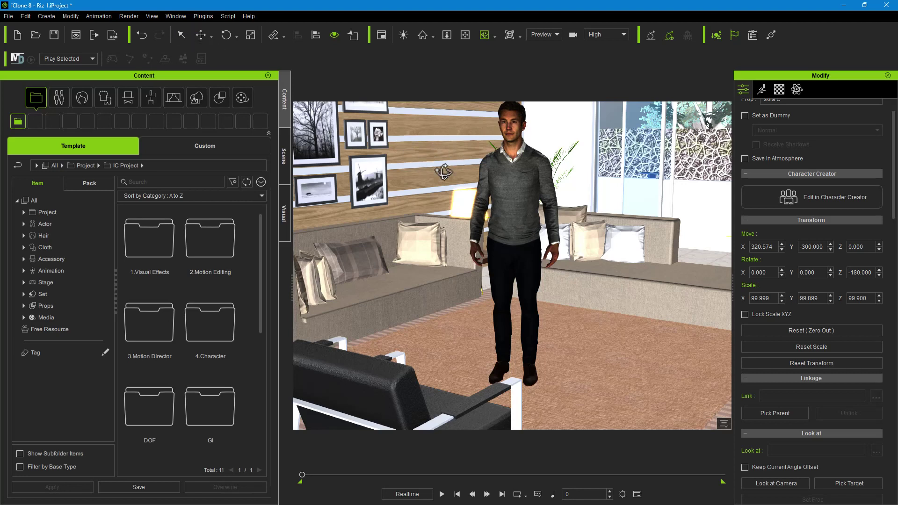
pyautogui.click(181, 35)
pyautogui.click(528, 224)
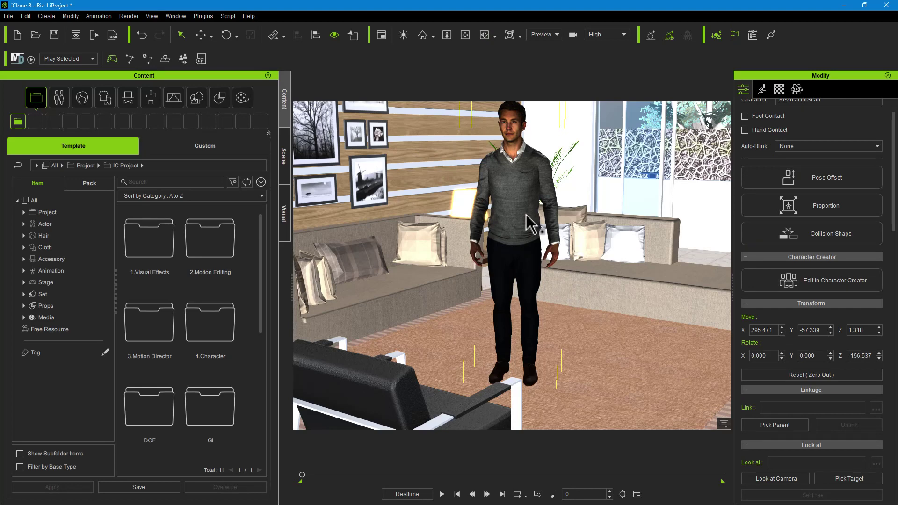
pyautogui.click(484, 34)
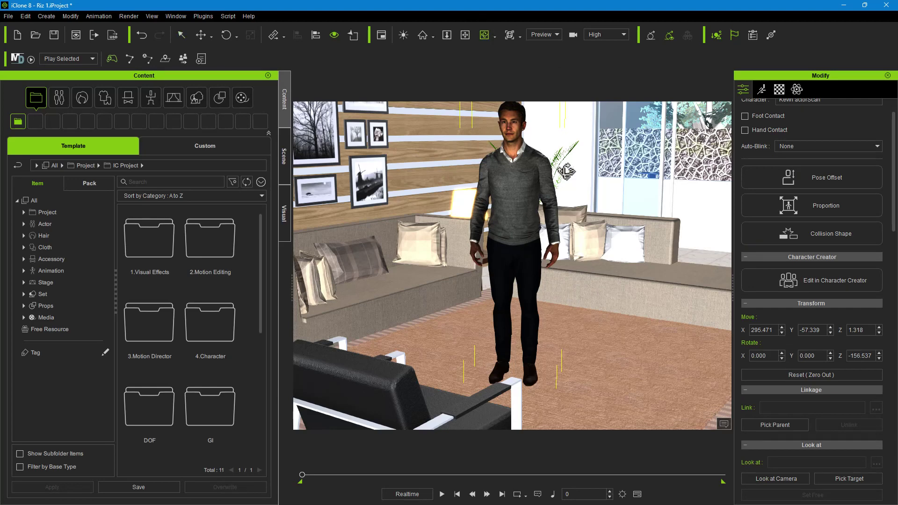
pyautogui.moveTo(658, 276); pyautogui.dragTo(559, 276)
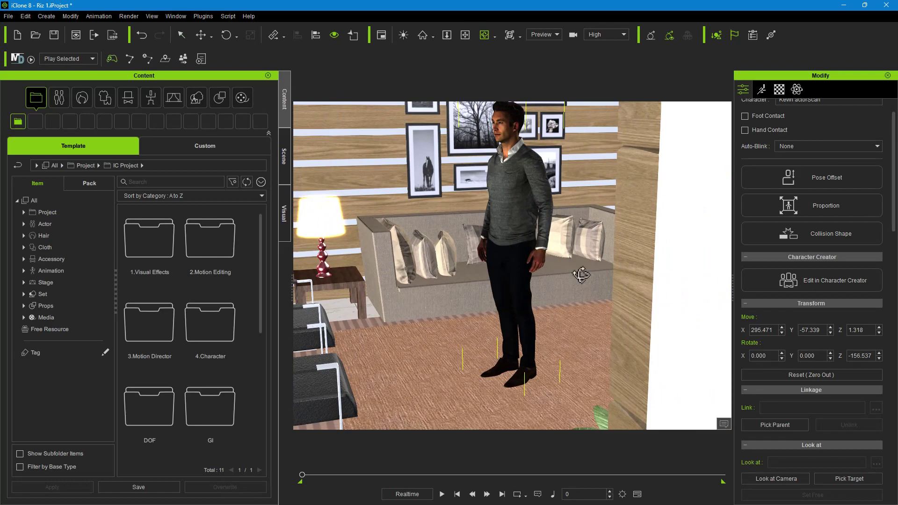
pyautogui.moveTo(623, 279); pyautogui.dragTo(602, 286)
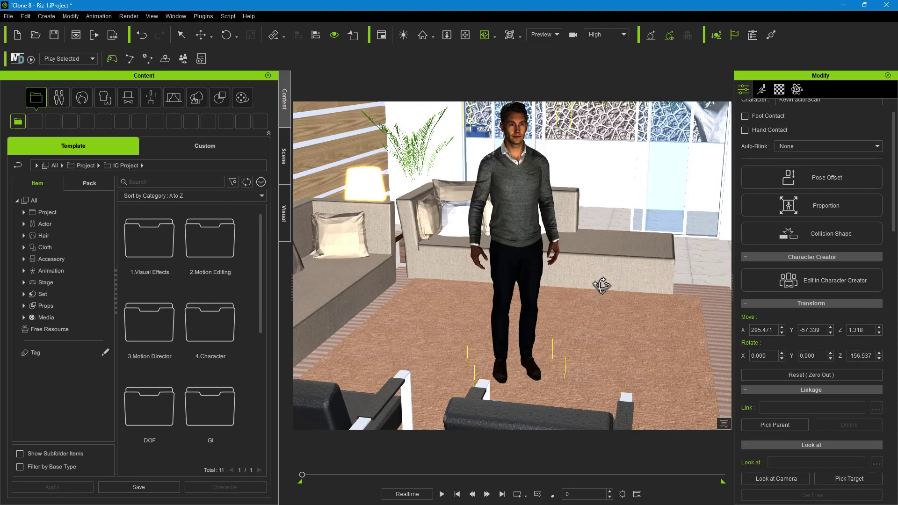
pyautogui.moveTo(601, 285); pyautogui.dragTo(592, 317)
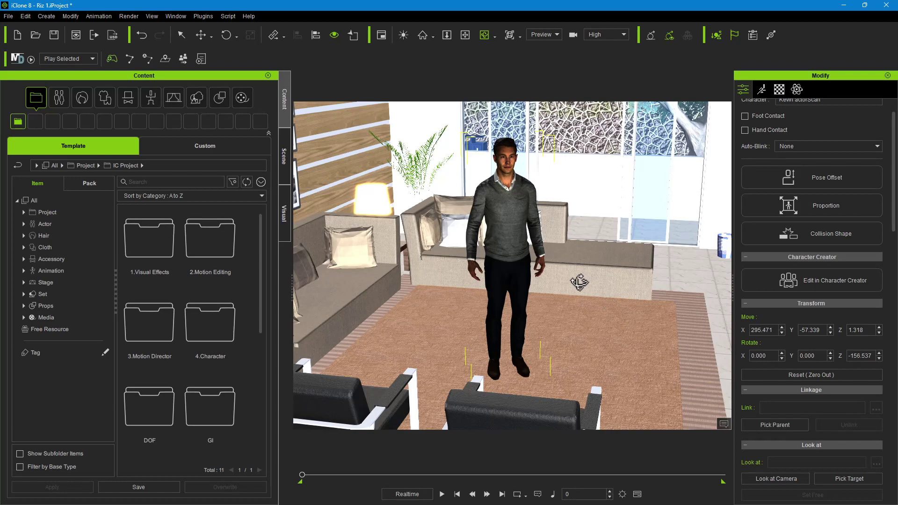
# Step: Zoom in on the man's torso and back out to his full figure, and adjust the camera's framing
pyautogui.scroll(5, 575, 299)
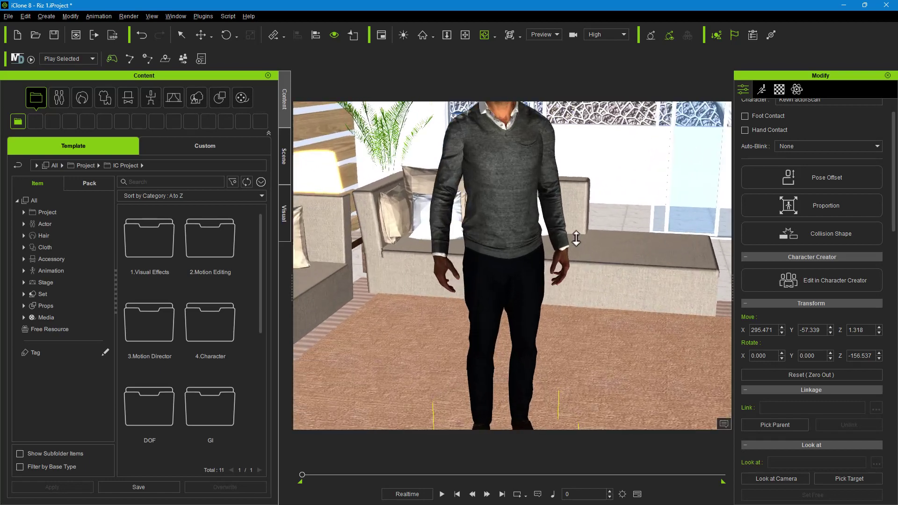
pyautogui.moveTo(576, 238); pyautogui.dragTo(599, 282)
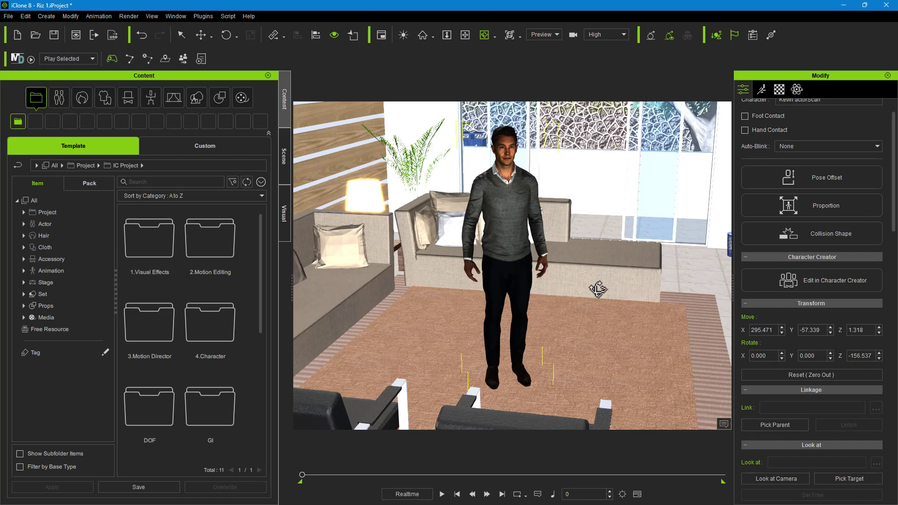
pyautogui.moveTo(597, 305)
pyautogui.mouseDown()
pyautogui.moveTo(607, 195)
pyautogui.moveTo(613, 337)
pyautogui.moveTo(615, 304)
pyautogui.mouseUp()
pyautogui.moveTo(597, 290); pyautogui.dragTo(615, 286, button='middle')
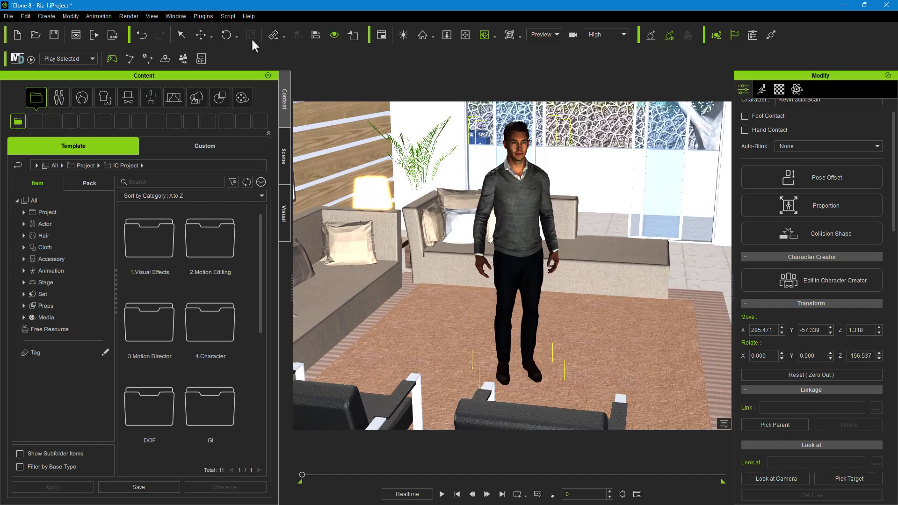
# Step: Activate the object Rotate tool for the man and pan the camera sideways while it stays active
pyautogui.click(223, 36)
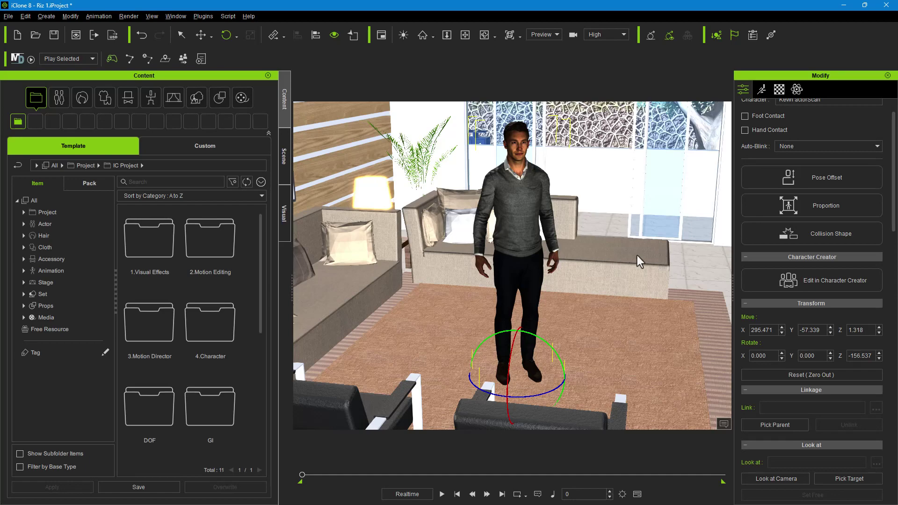
pyautogui.moveTo(637, 256); pyautogui.dragTo(663, 257, button='middle')
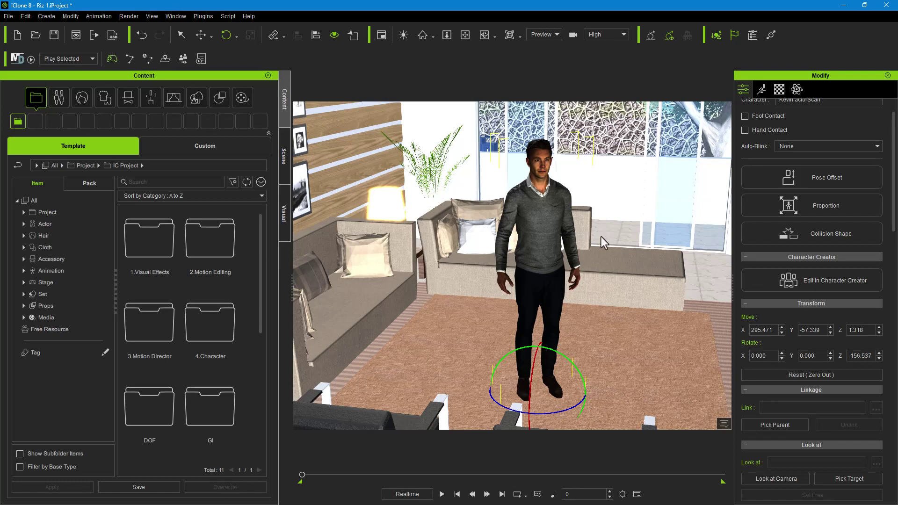
pyautogui.moveTo(633, 255); pyautogui.dragTo(599, 248, button='middle')
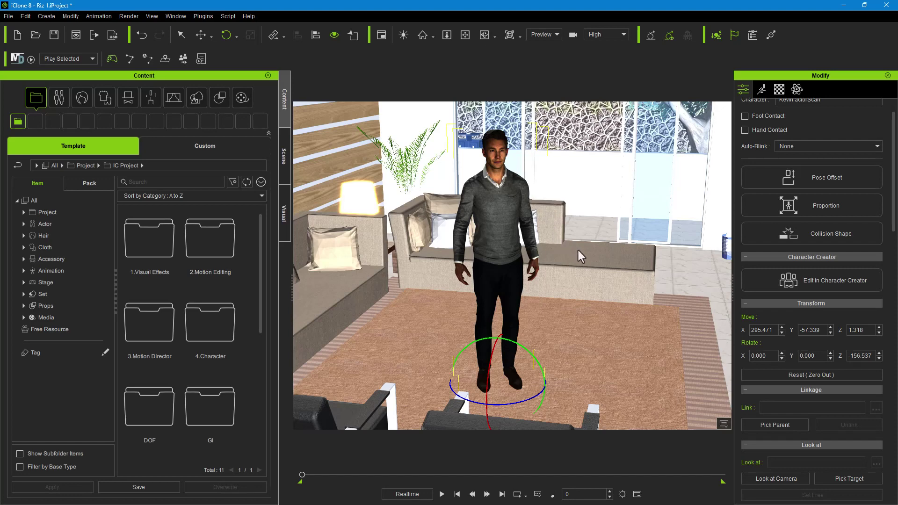
# Step: Orbit the camera around the man to view him from behind and from the side facing the TV wall
pyautogui.moveTo(598, 243); pyautogui.dragTo(622, 256, button='right')
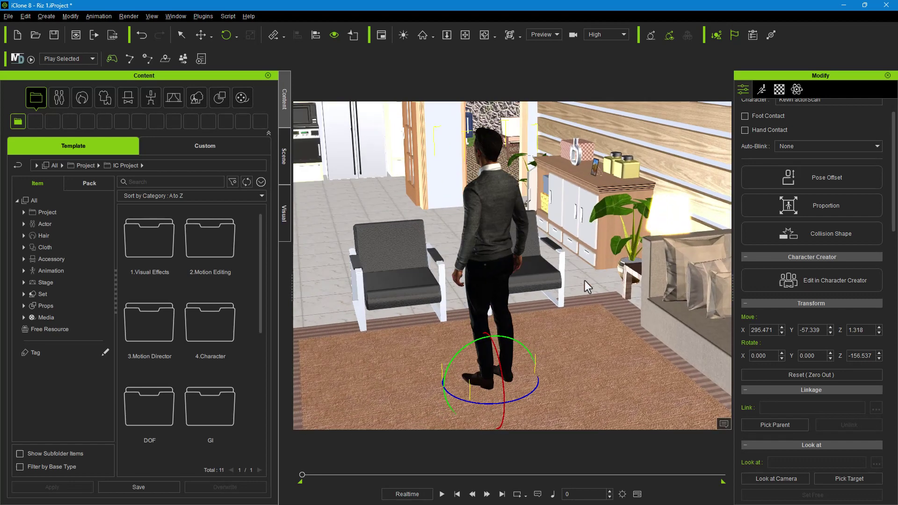
pyautogui.moveTo(534, 287)
pyautogui.mouseDown(button='middle')
pyautogui.moveTo(511, 270)
pyautogui.moveTo(524, 282)
pyautogui.mouseUp(button='middle')
pyautogui.moveTo(524, 282); pyautogui.dragTo(490, 284, button='right')
pyautogui.moveTo(490, 284)
pyautogui.mouseDown(button='middle')
pyautogui.moveTo(545, 277)
pyautogui.moveTo(546, 300)
pyautogui.moveTo(577, 287)
pyautogui.moveTo(498, 277)
pyautogui.mouseUp(button='middle')
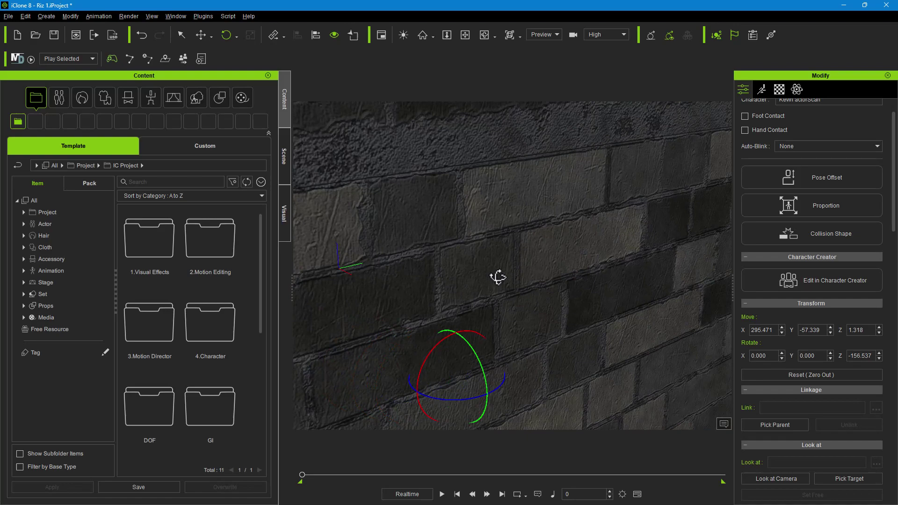
pyautogui.moveTo(498, 277); pyautogui.dragTo(620, 272, button='right')
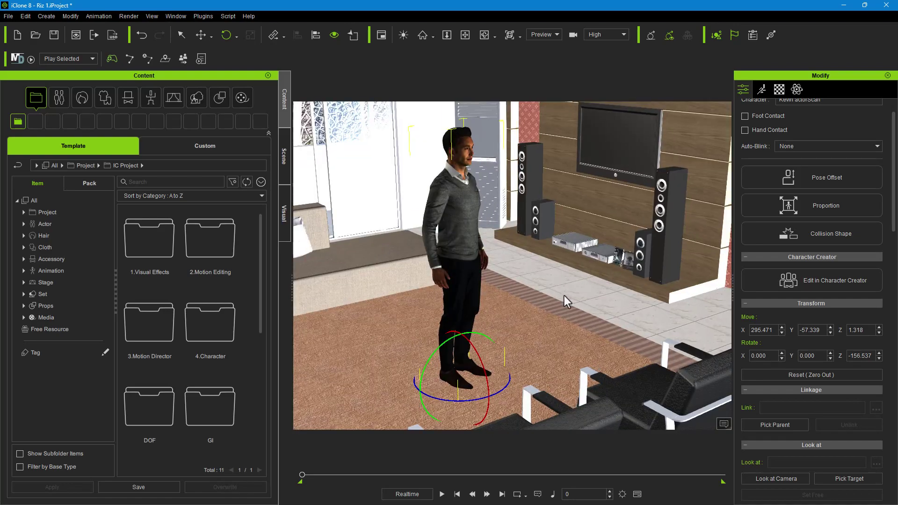
# Step: Zoom the camera repeatedly in and out beside the TV wall and orbit back to the man's front
pyautogui.scroll(5, 565, 304)
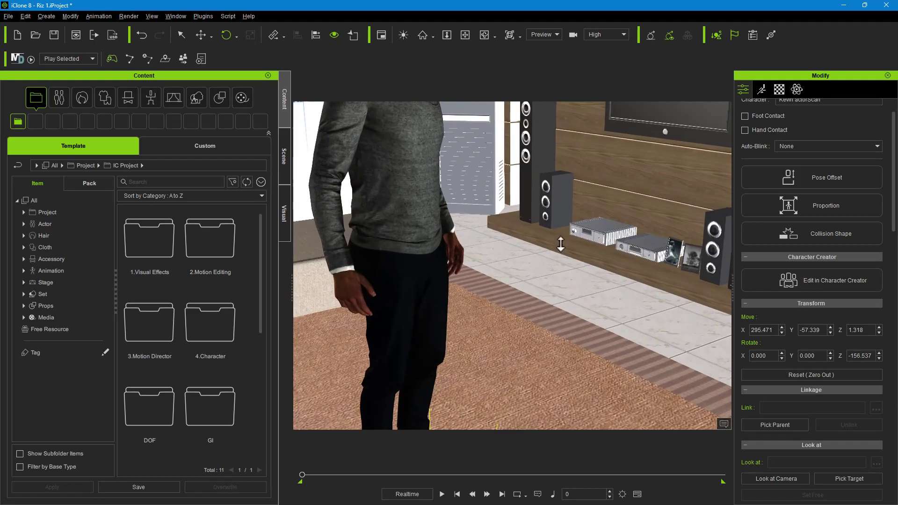
pyautogui.scroll(-4, 562, 313)
pyautogui.scroll(5, 562, 312)
pyautogui.scroll(-5, 561, 320)
pyautogui.scroll(4, 567, 279)
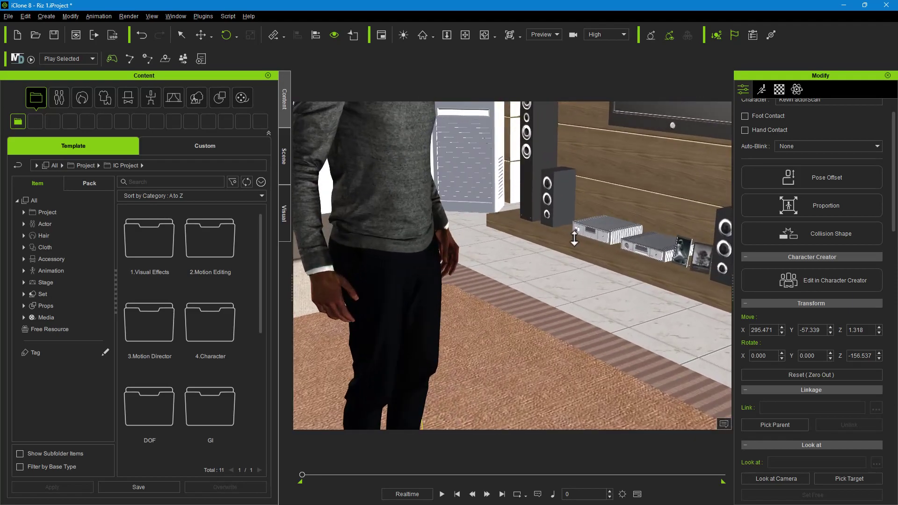
pyautogui.scroll(-4, 568, 271)
pyautogui.moveTo(602, 267); pyautogui.dragTo(477, 261, button='right')
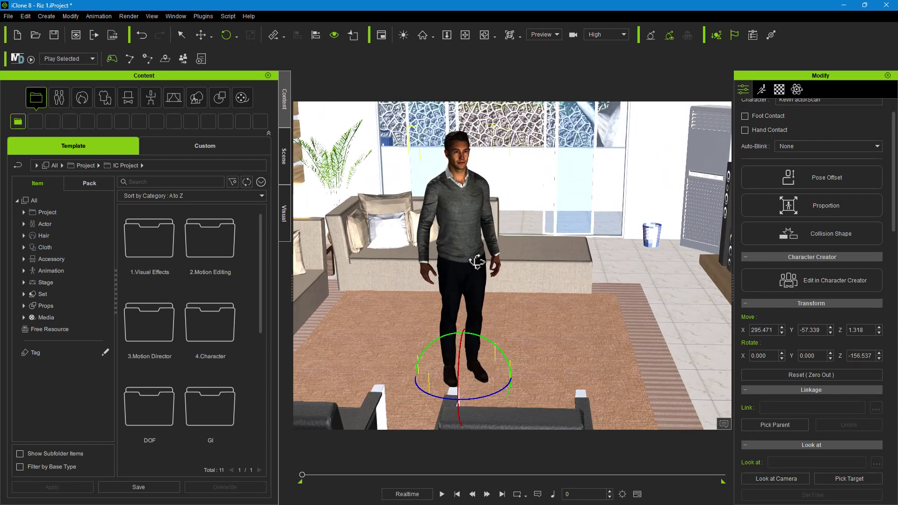